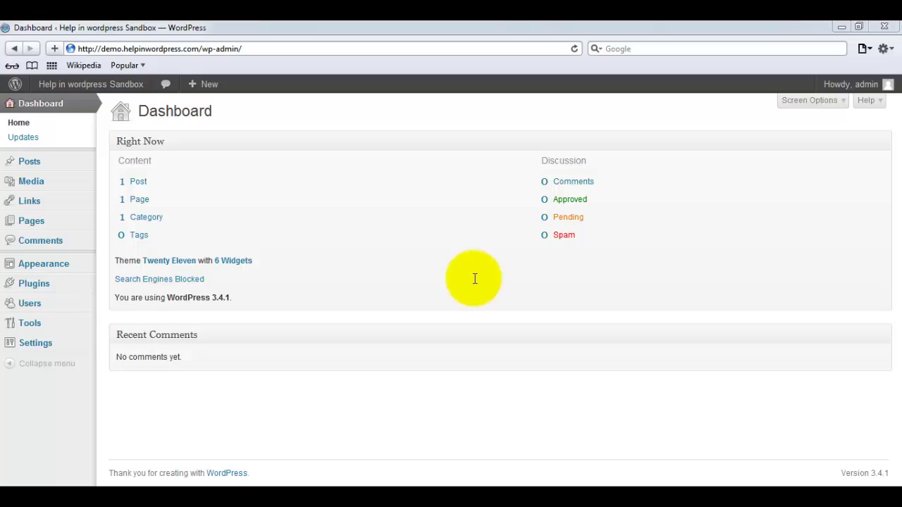
Open Settings > Writing to reach the Press This bookmarklet section
click(49, 343)
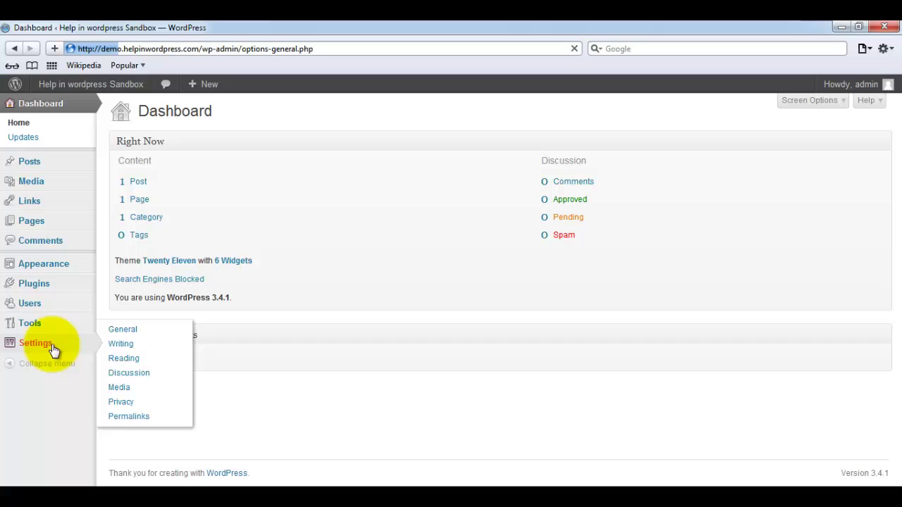
click(114, 345)
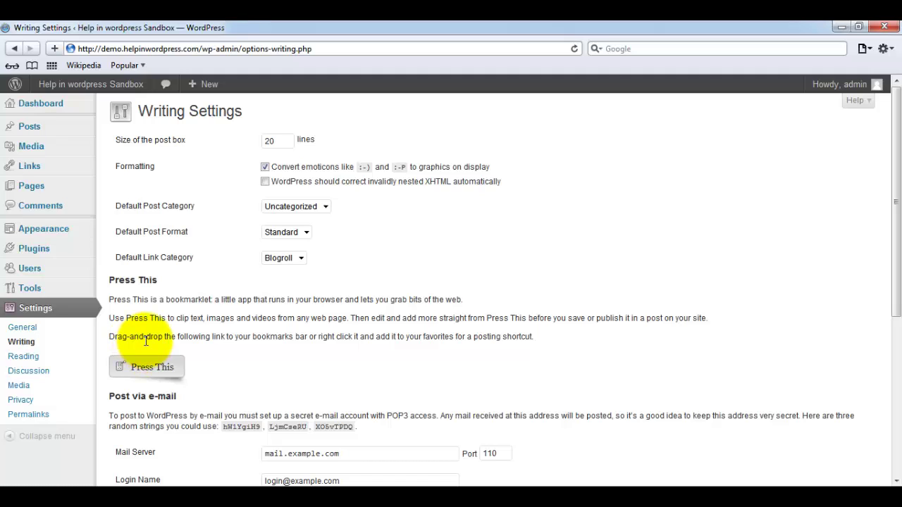
Drag the Press This bookmarklet to the bookmarks bar, name it 'Publish on Helpinwordpress', and open a new tab
drag(148, 365, 207, 73)
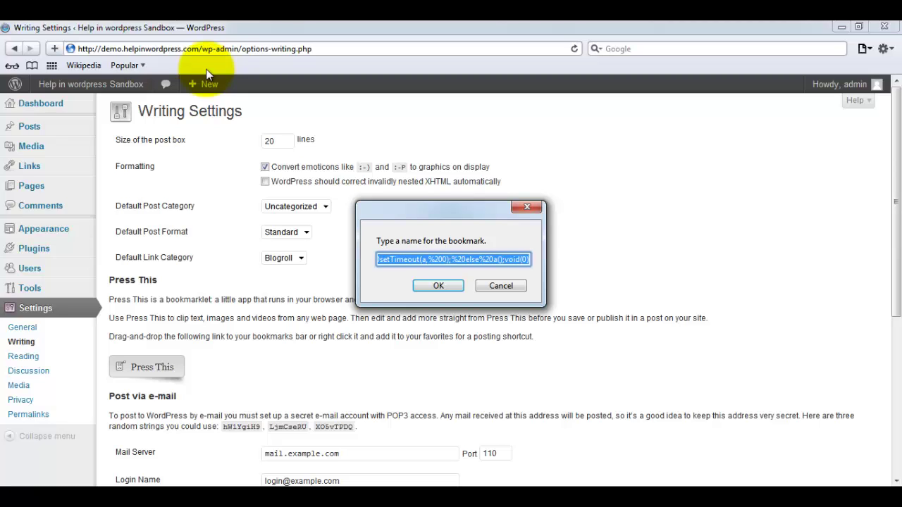
text(Pu)
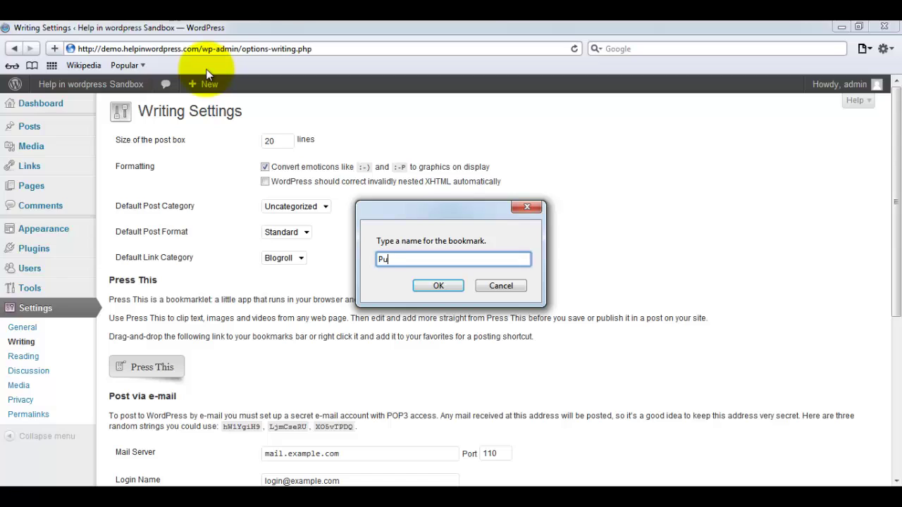
text(blish on H)
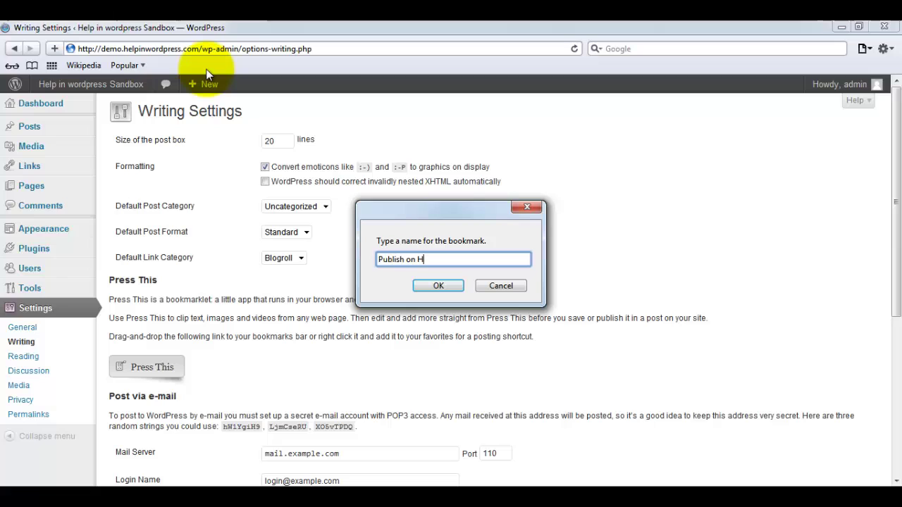
text(elpinwordpress)
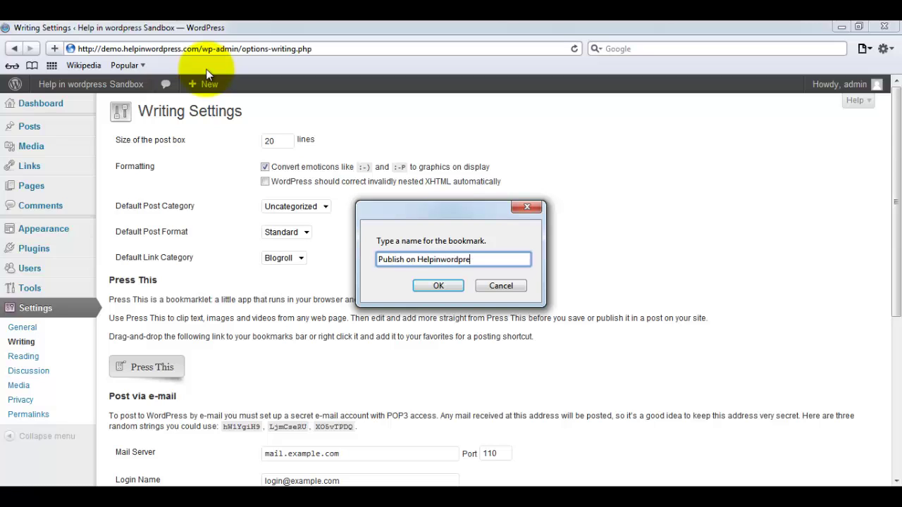
click(432, 286)
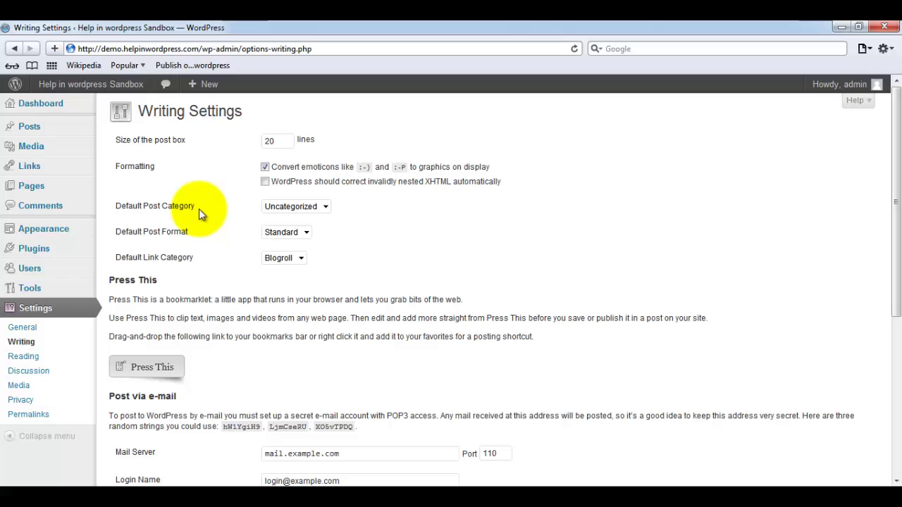
key(ctrl+t)
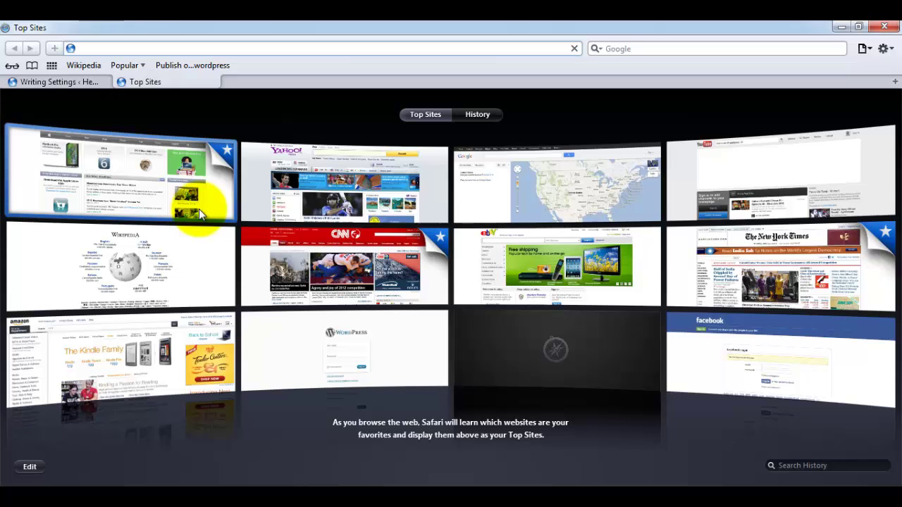
From Top Sites, open CNN and read the article 'China's Ye denies doping allegations'
click(326, 278)
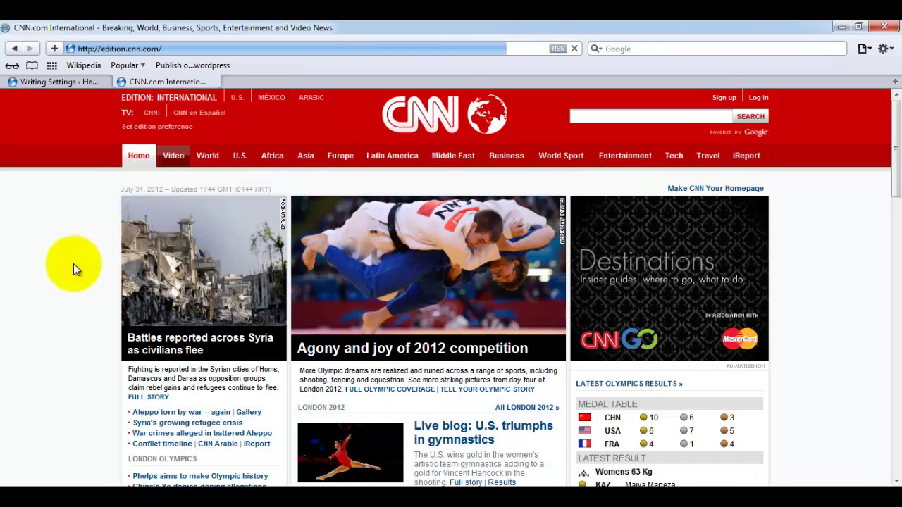
scroll(48, 289, down, 3)
scroll(44, 284, down, 2)
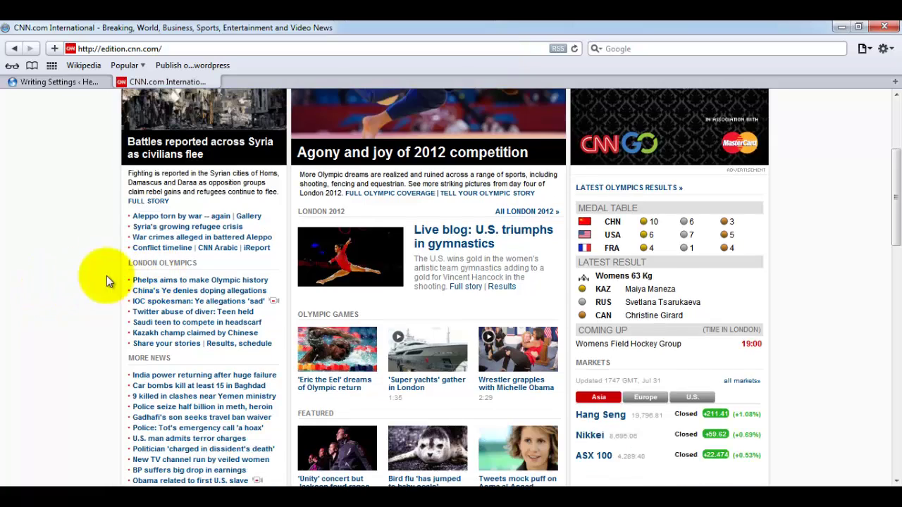
click(136, 291)
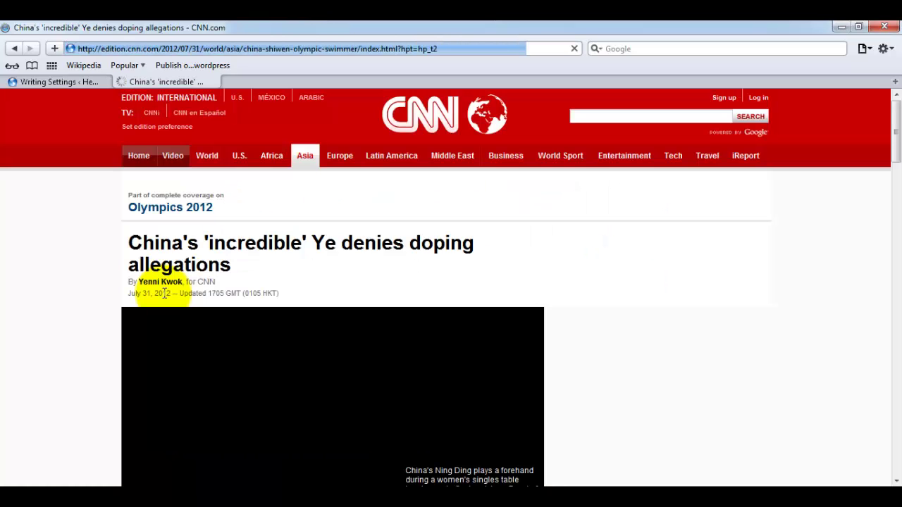
scroll(60, 282, down, 4)
scroll(61, 282, down, 3)
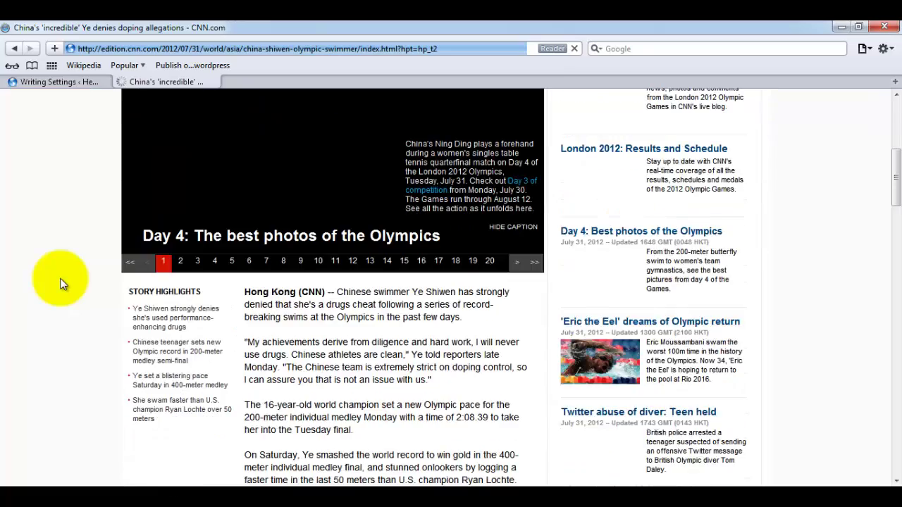
scroll(61, 282, down, 1)
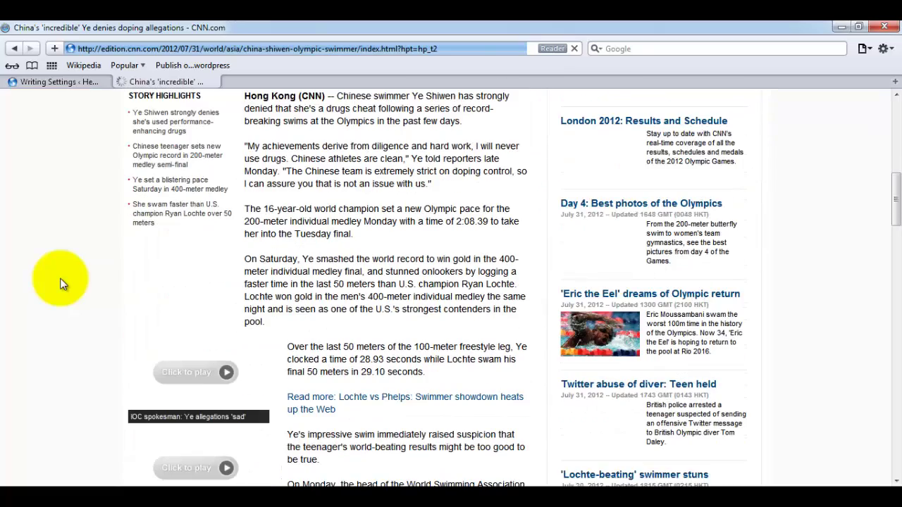
scroll(60, 282, down, 2)
scroll(60, 282, down, 3)
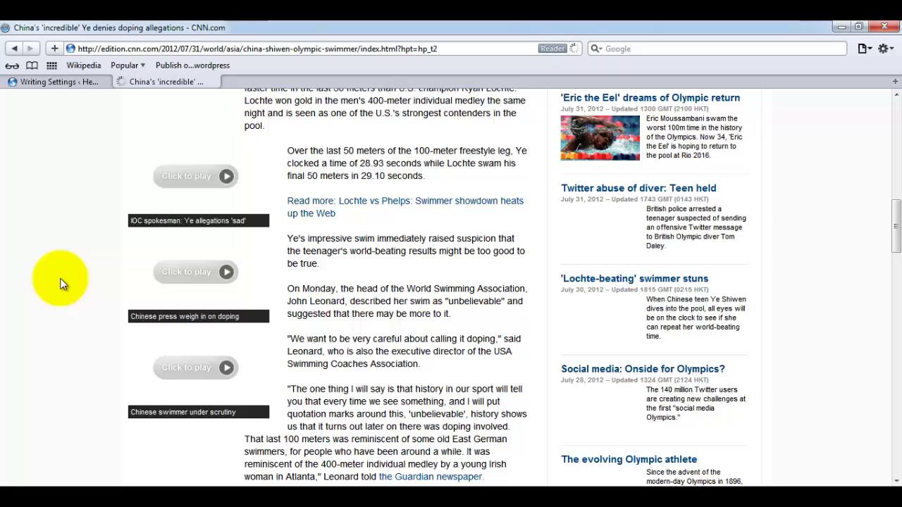
scroll(60, 282, up, 10)
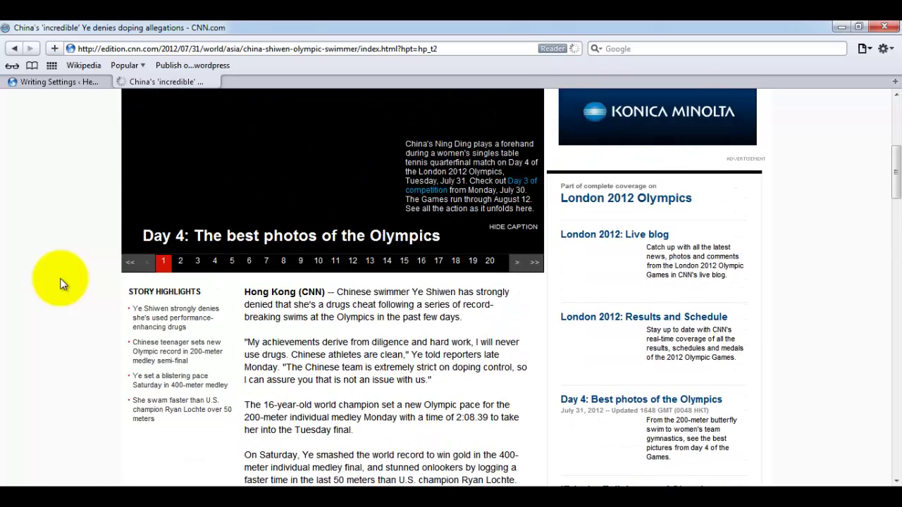
scroll(60, 282, up, 5)
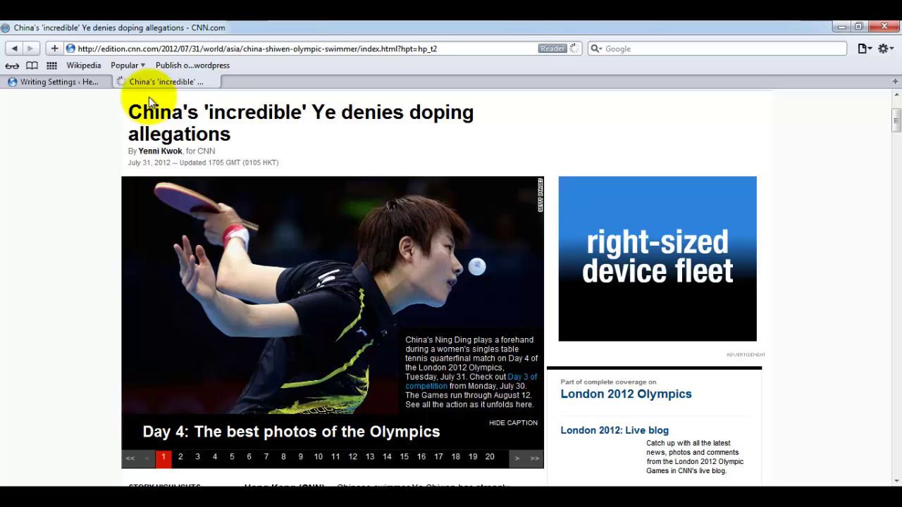
Clip the CNN Ye doping article with the Publish on Helpinwordpress bookmarklet and save it as a draft
click(177, 66)
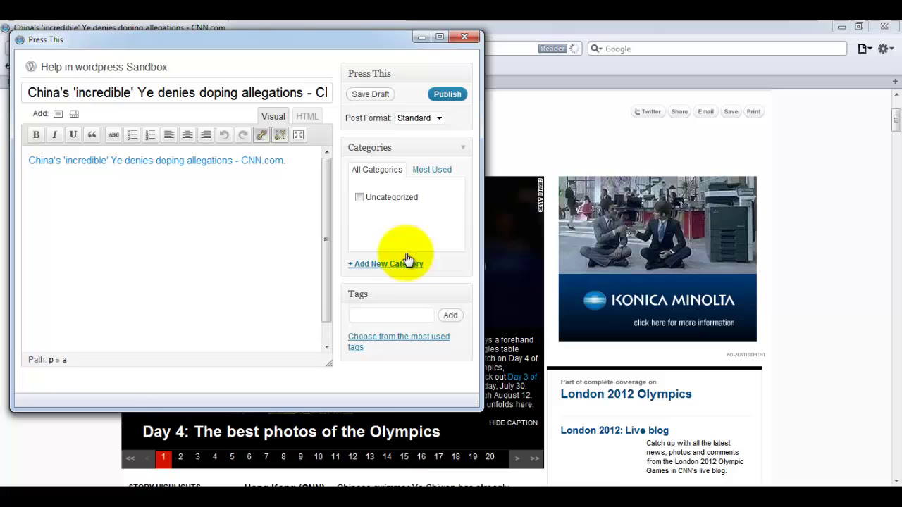
click(375, 315)
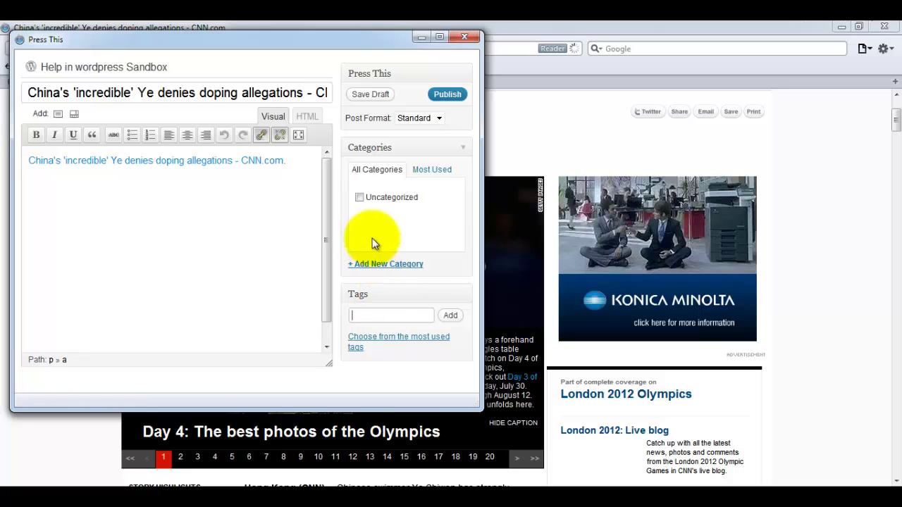
click(360, 271)
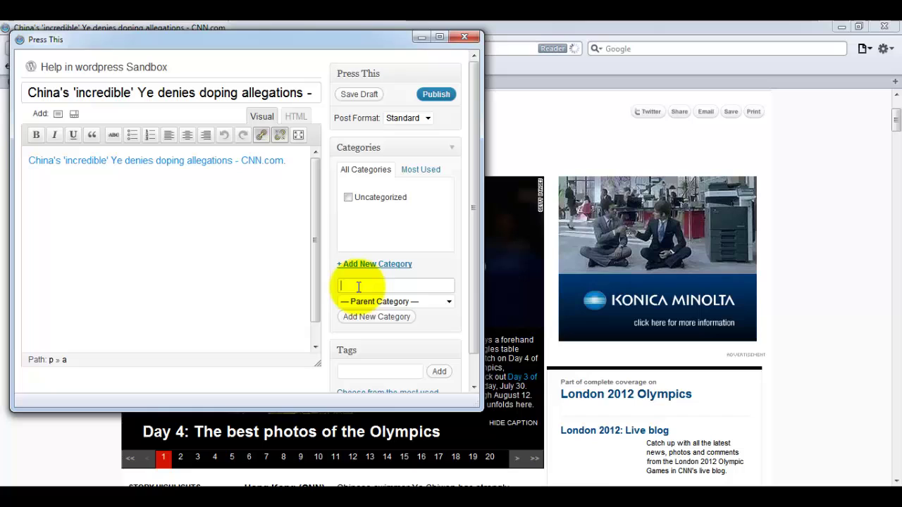
click(358, 95)
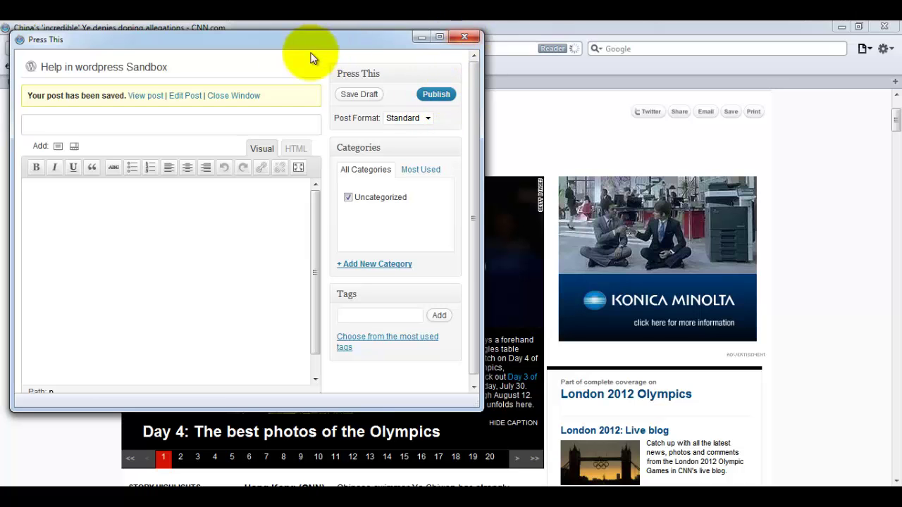
click(220, 96)
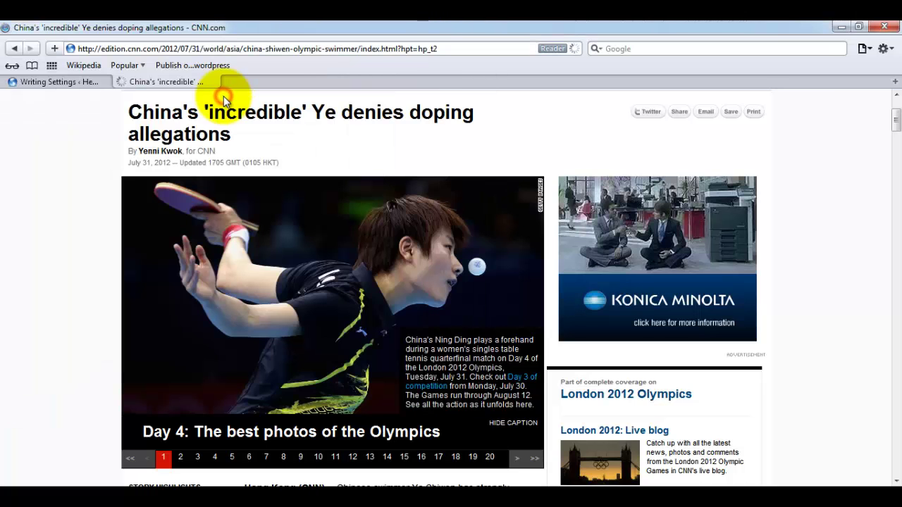
Back in the WordPress tab, list All Posts and highlight the new CNN draft's title
click(59, 81)
mouse_move(32, 140)
click(120, 140)
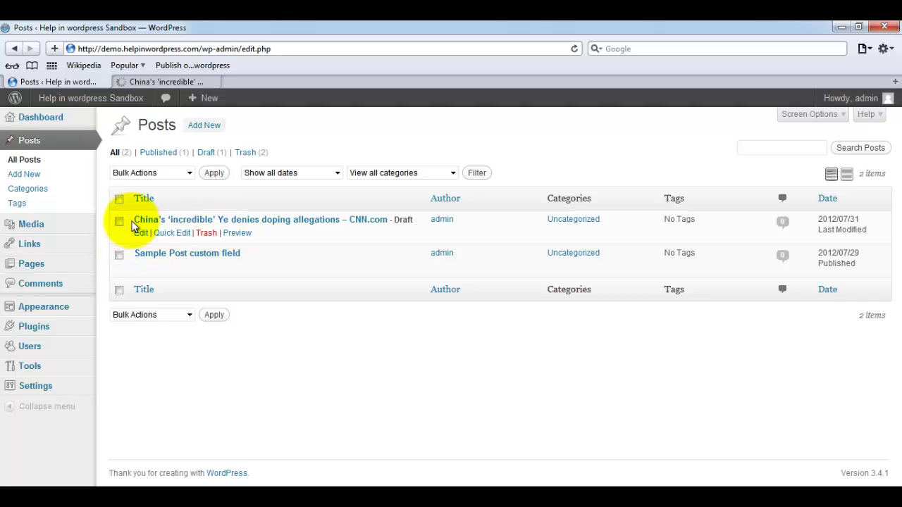
drag(413, 221, 134, 220)
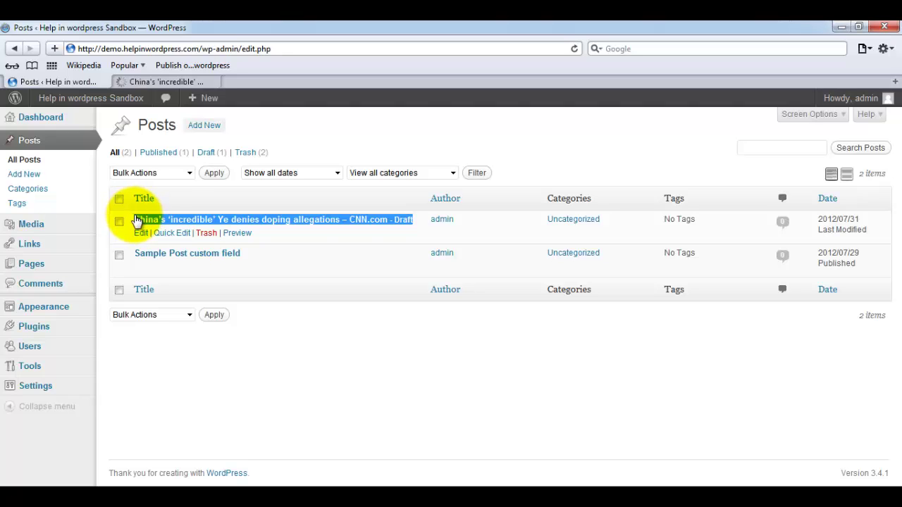
In the CNN tab, go to wordpress.com
click(167, 83)
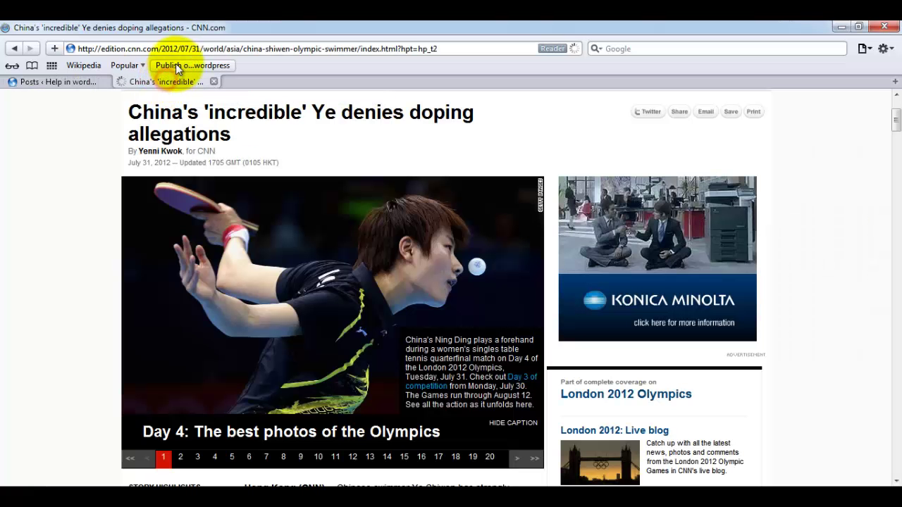
click(174, 49)
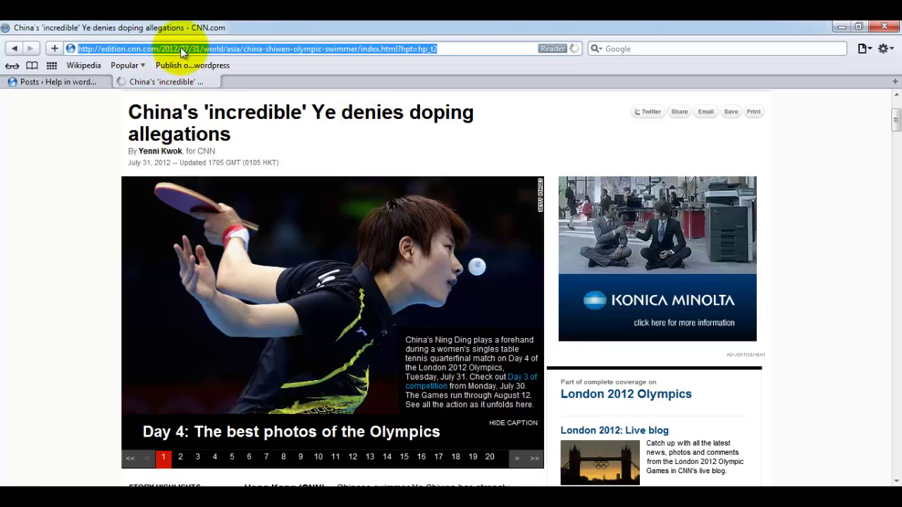
text(wordprs)
key(BackSpace)
key(BackSpace)
text(ress.com)
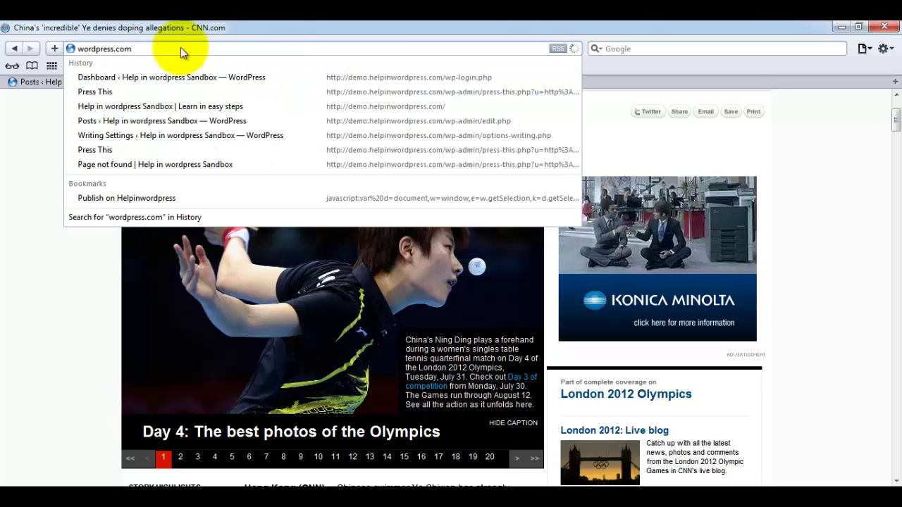
key(Return)
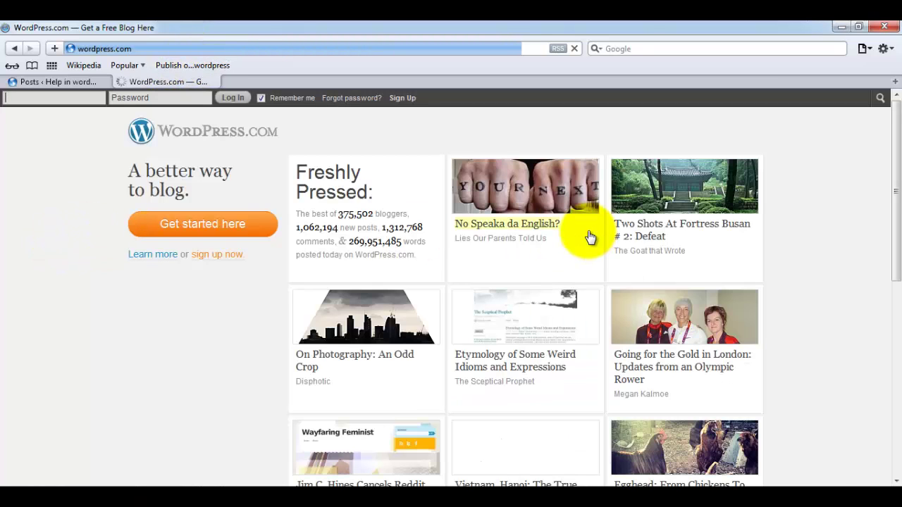
Open the Daily Post article 'Making Sense of Stats' and start a Press This post from it
scroll(590, 237, down, 3)
scroll(590, 238, down, 6)
scroll(590, 237, down, 1)
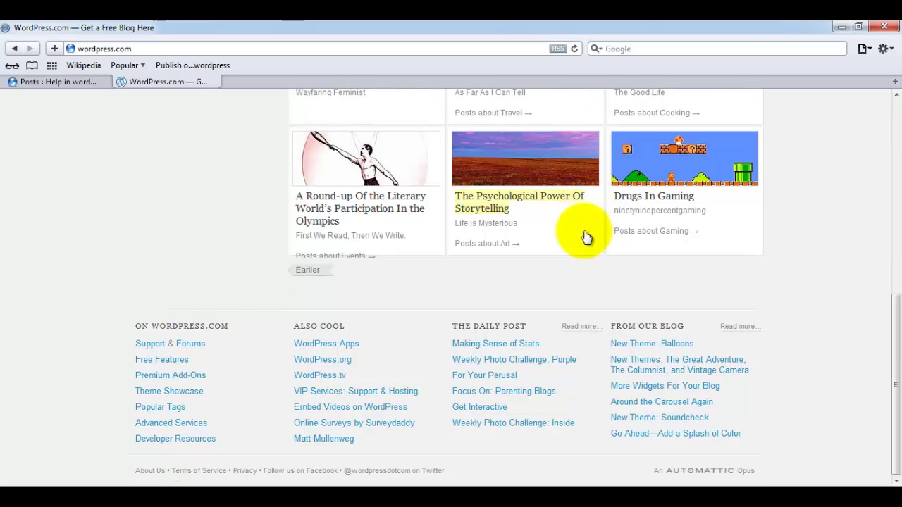
click(491, 345)
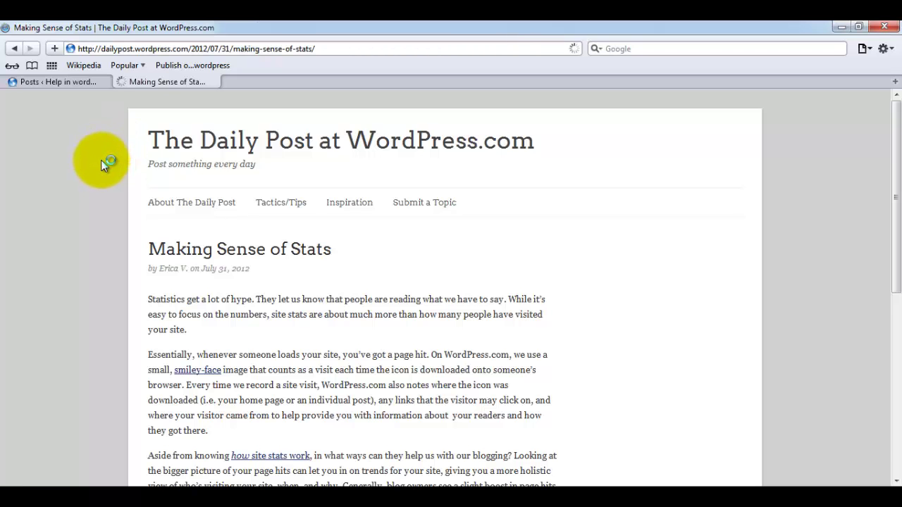
scroll(100, 160, down, 8)
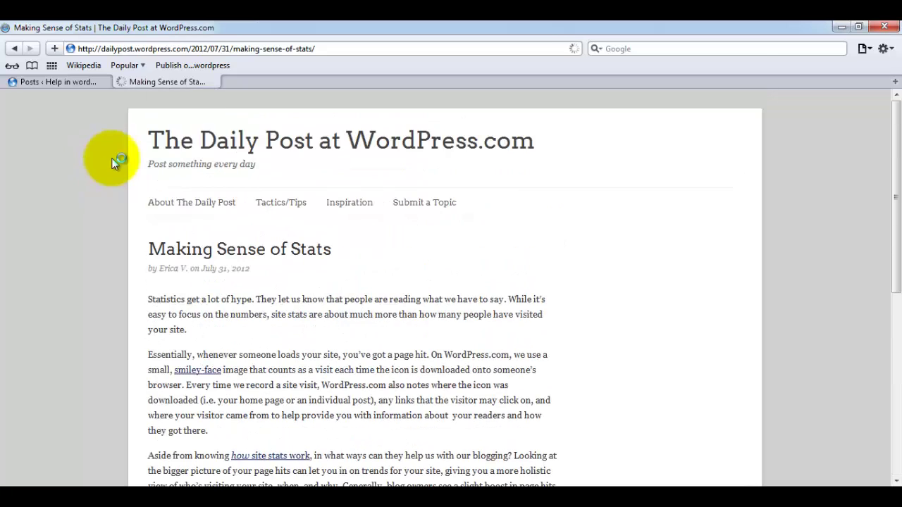
click(178, 64)
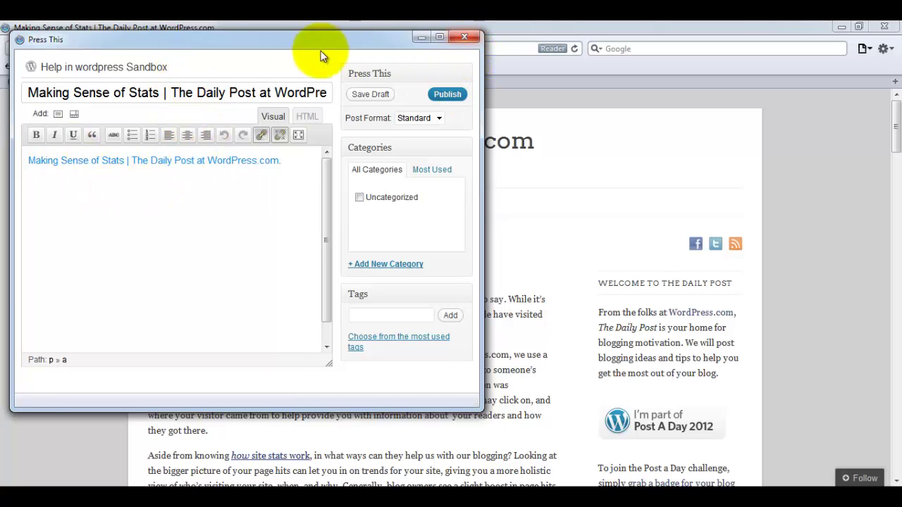
Close the Press This window and select the article's opening paragraphs
click(462, 37)
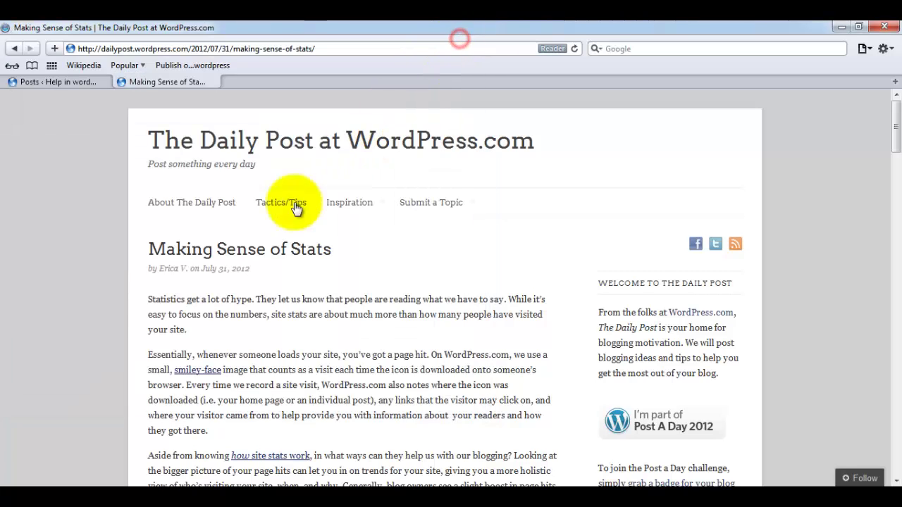
drag(148, 299, 557, 412)
scroll(233, 395, down, 2)
scroll(233, 396, down, 6)
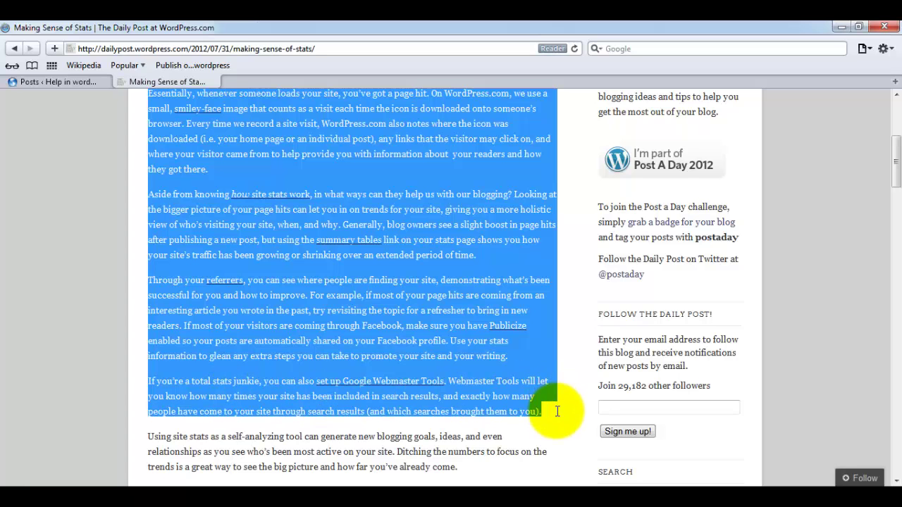
scroll(484, 338, up, 8)
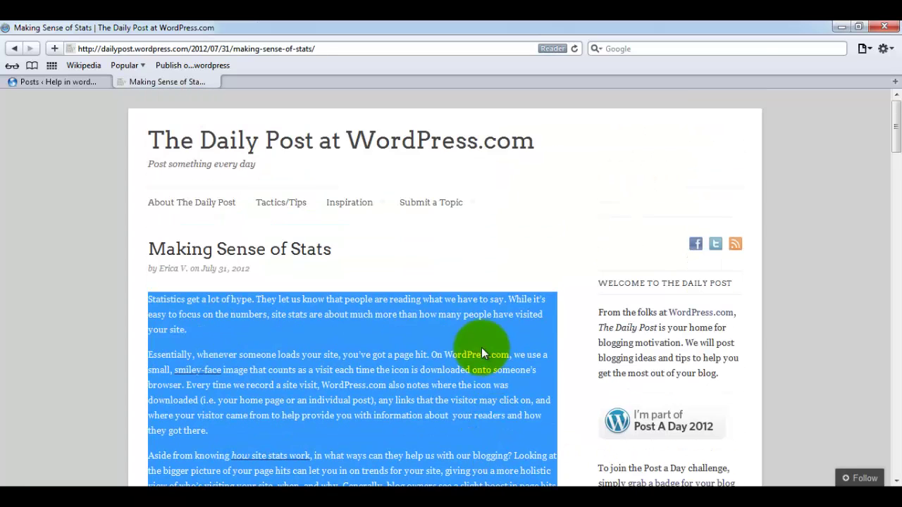
Start a Press This post from the selected paragraphs and save it as a draft
click(214, 65)
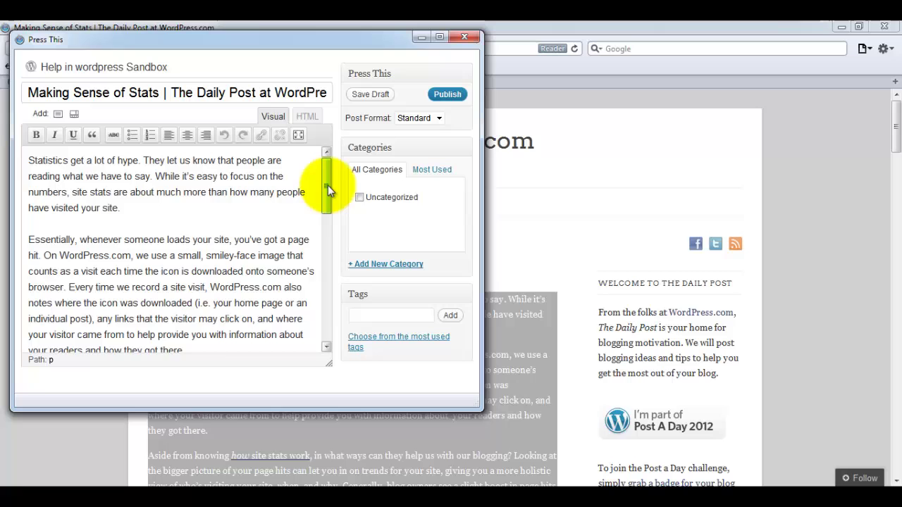
drag(328, 185, 325, 161)
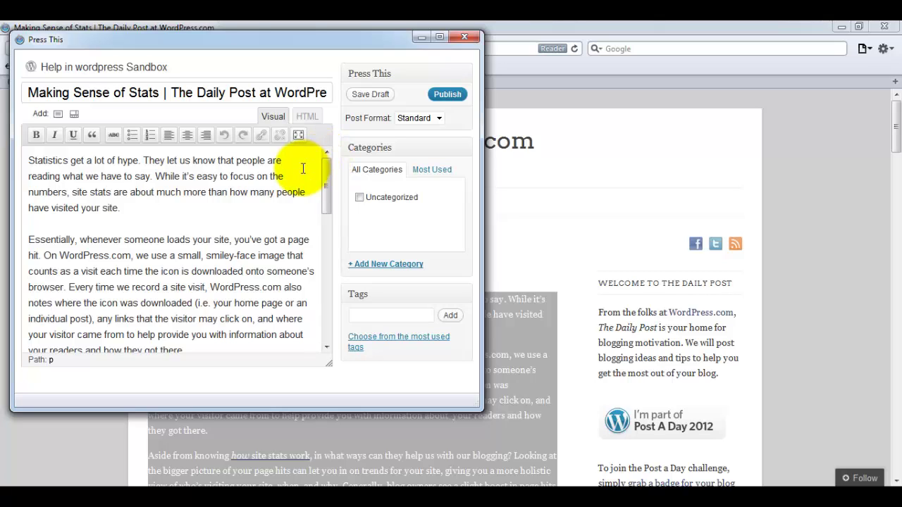
drag(25, 92, 359, 94)
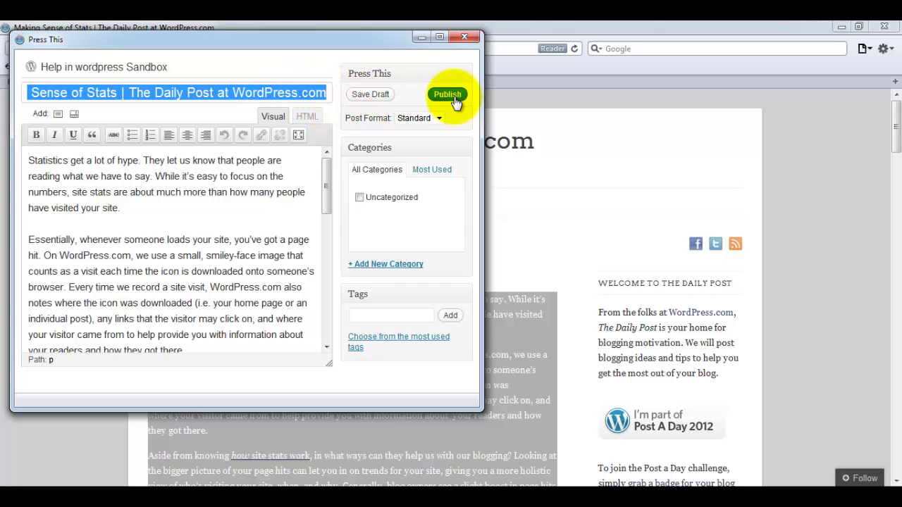
click(366, 96)
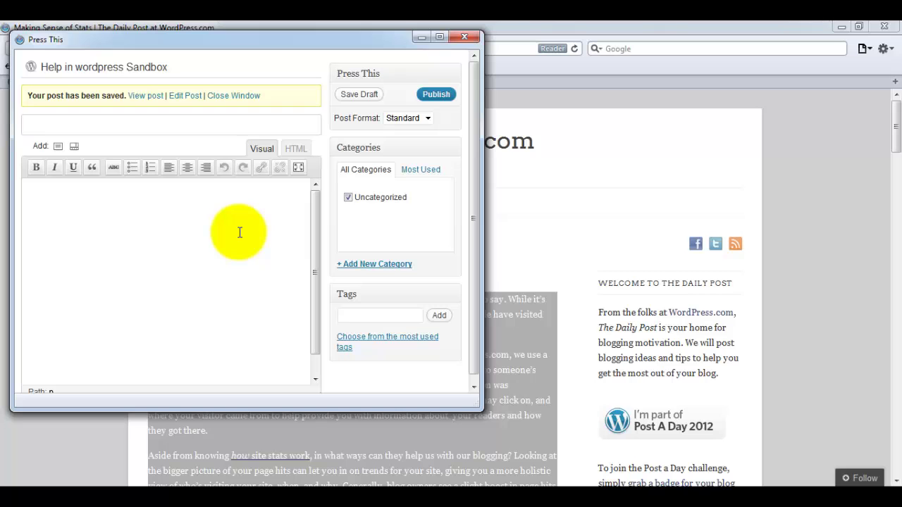
Open the 'Weekly Photo Challenge: Purple' article from Inspiration and start a Press This post
click(246, 95)
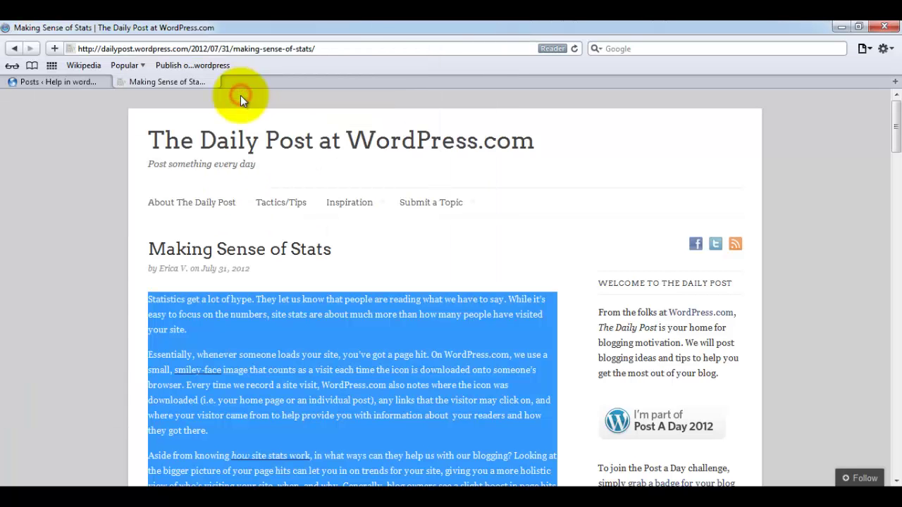
mouse_move(349, 205)
click(360, 258)
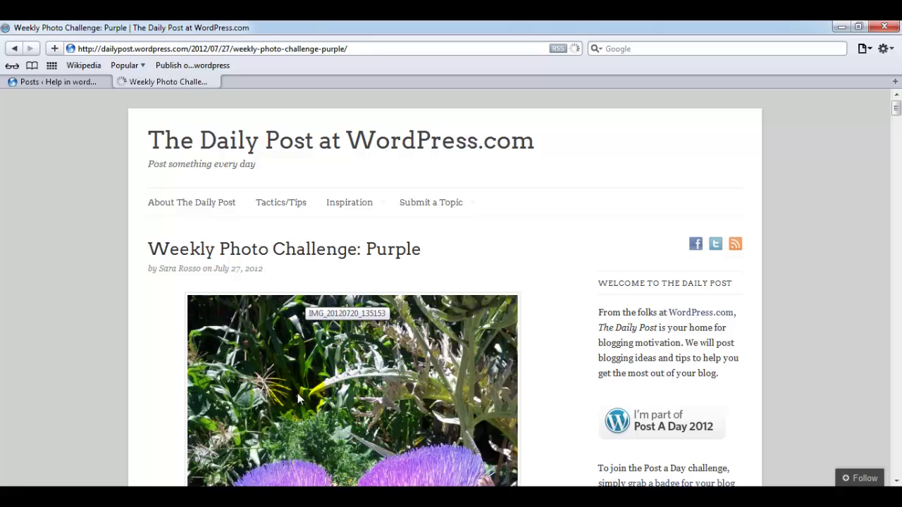
click(176, 83)
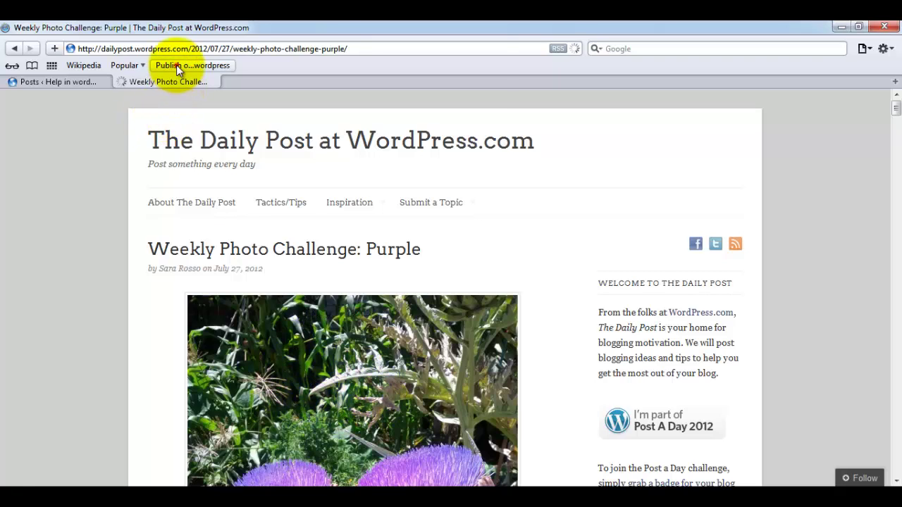
click(176, 65)
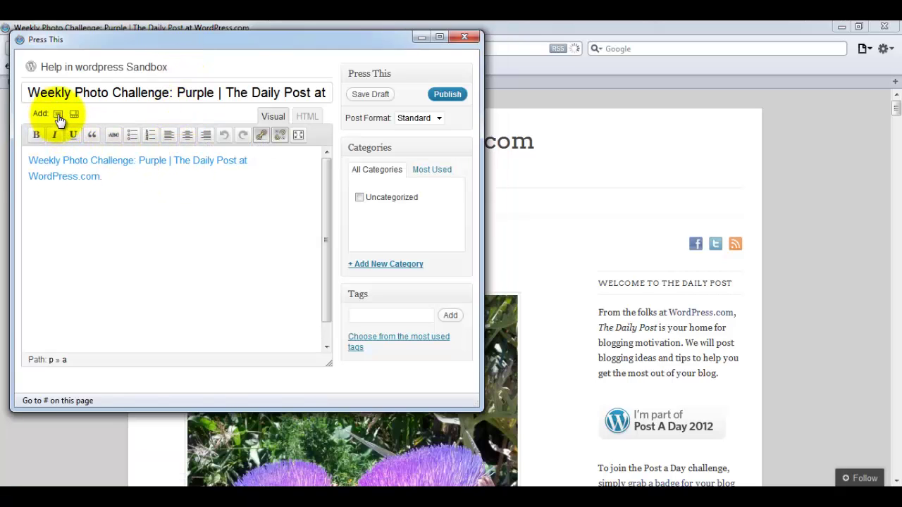
Insert the article's purple artichoke photo into the post and publish it
click(58, 114)
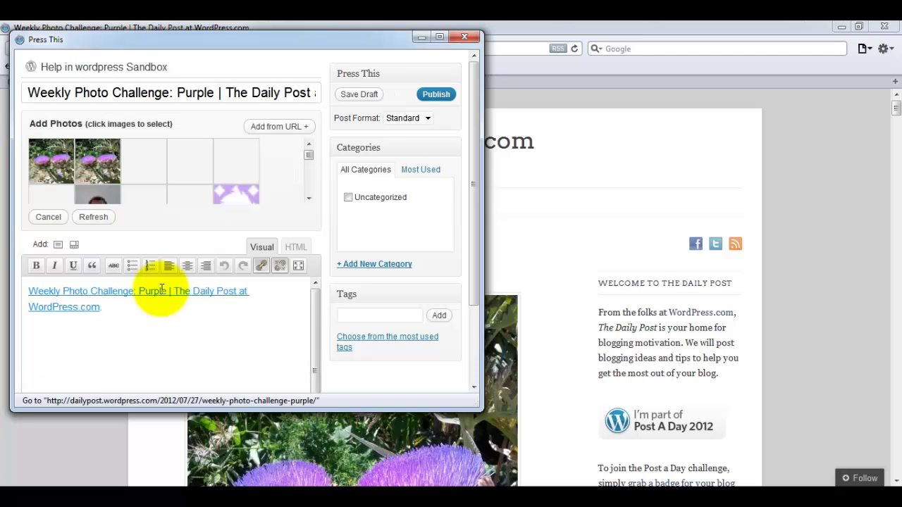
click(309, 199)
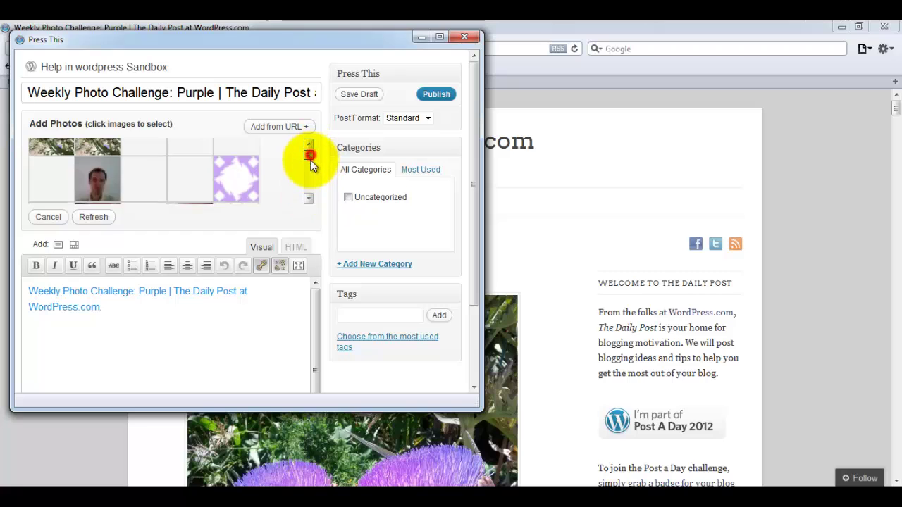
click(311, 148)
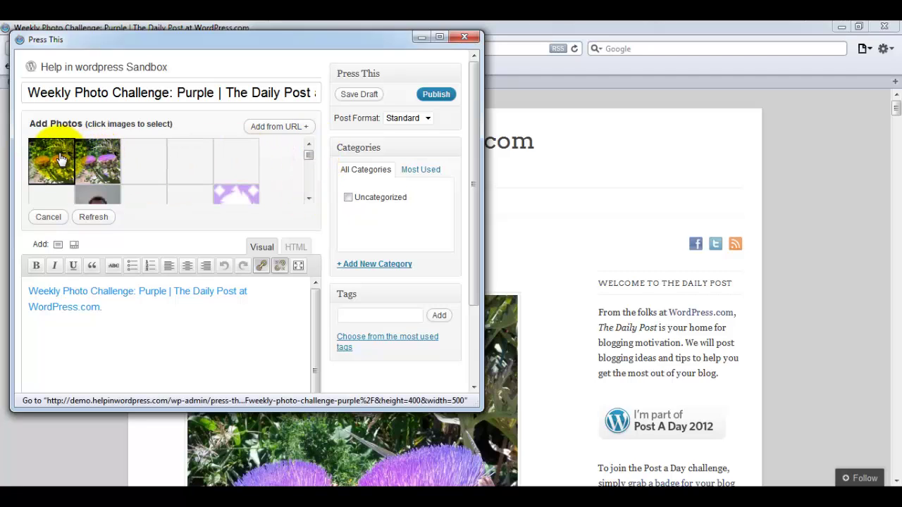
click(60, 158)
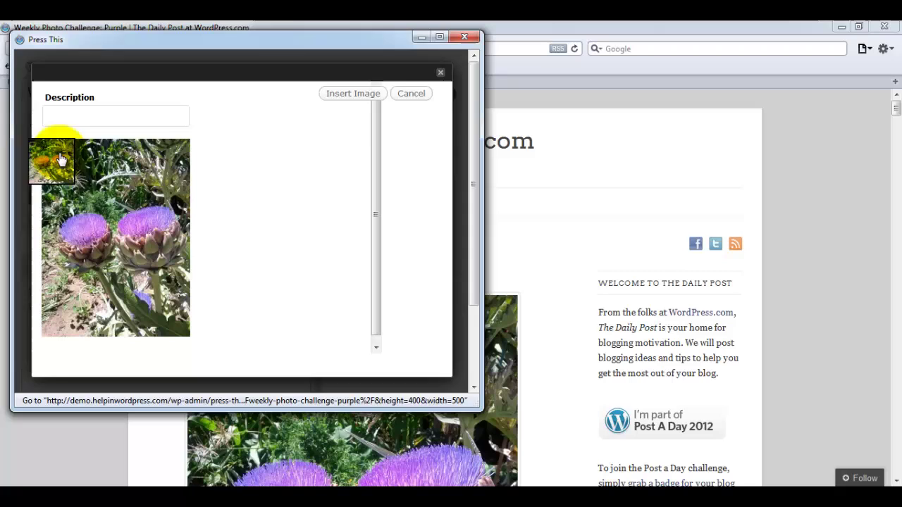
click(348, 97)
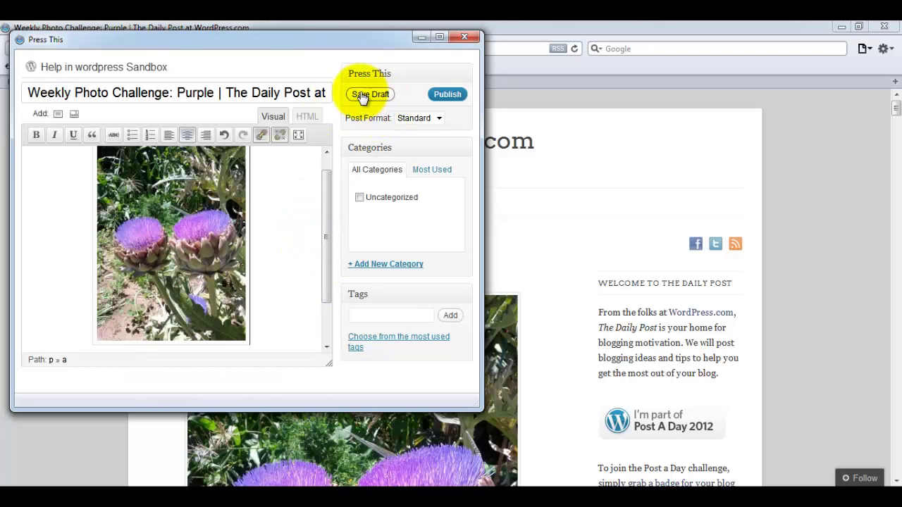
click(445, 99)
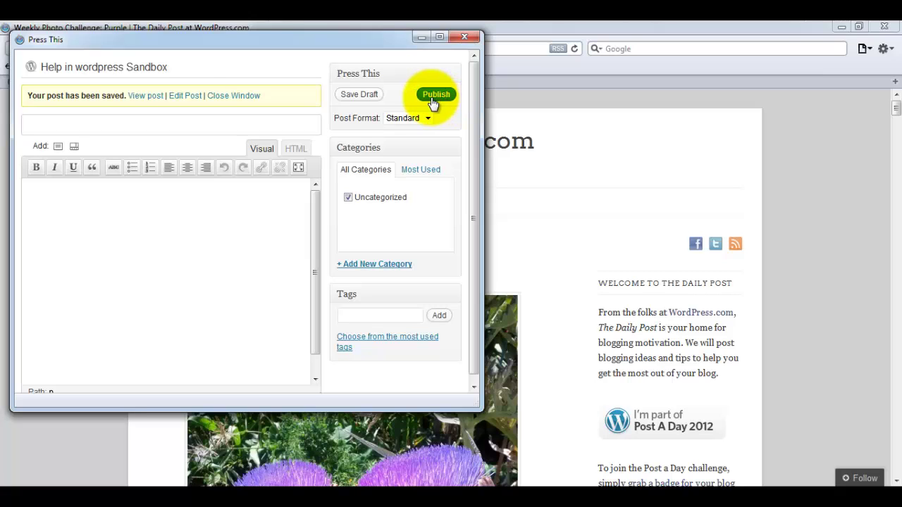
Close Press This and reload All Posts in the WordPress admin tab
click(227, 102)
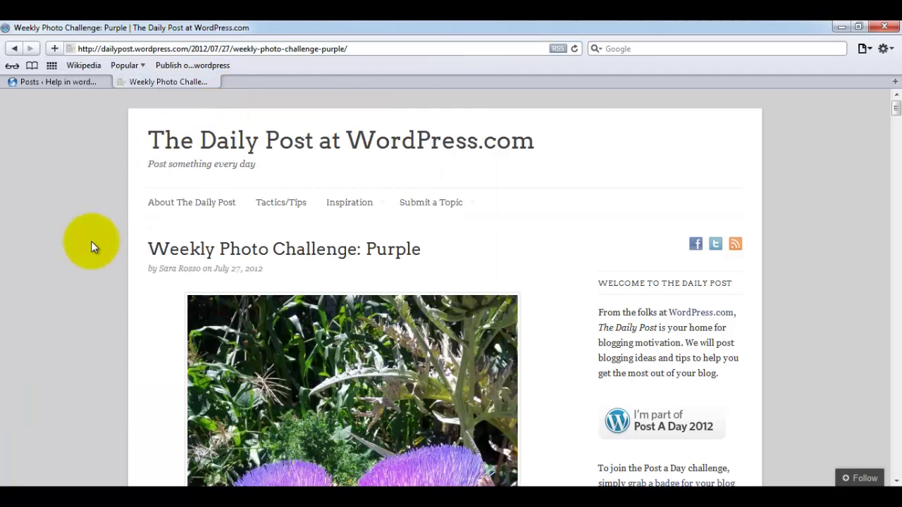
scroll(91, 241, down, 5)
click(58, 85)
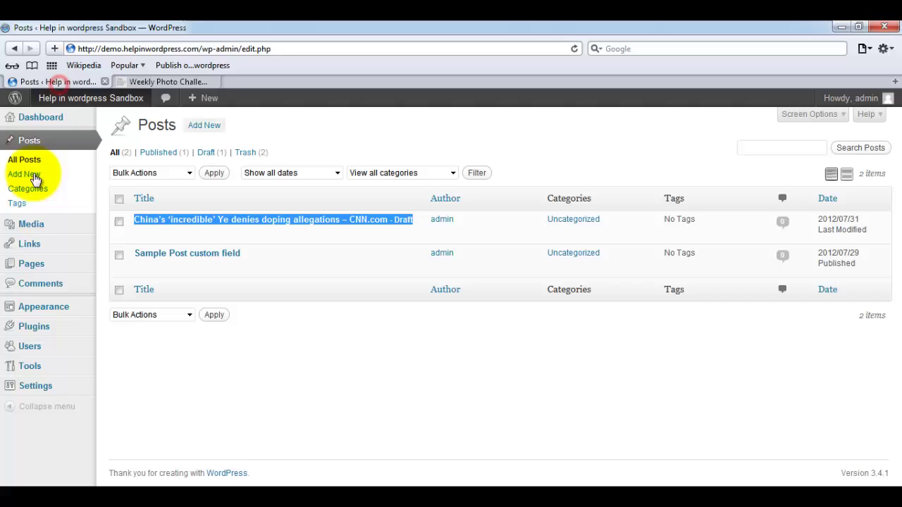
click(44, 165)
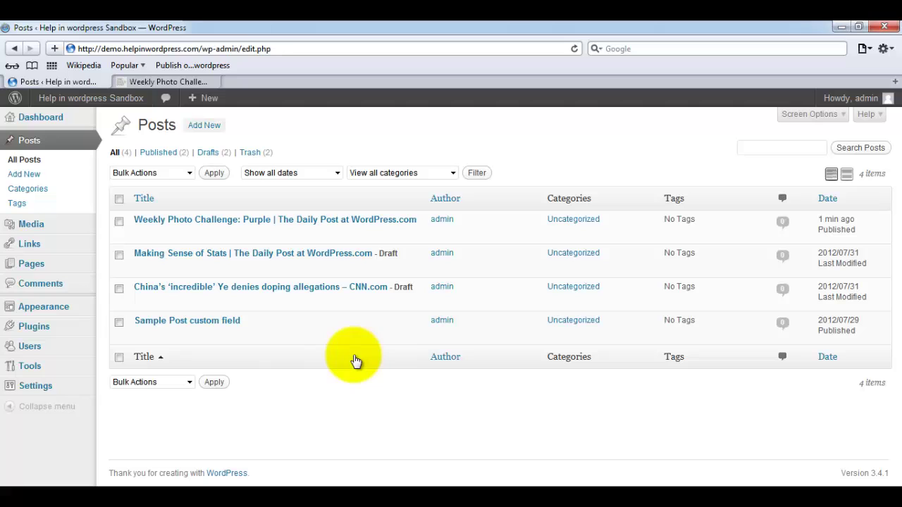
Launch Press This again from the Weekly Photo Challenge: Purple article, scroll its editor, then close it unsaved
click(187, 82)
click(187, 65)
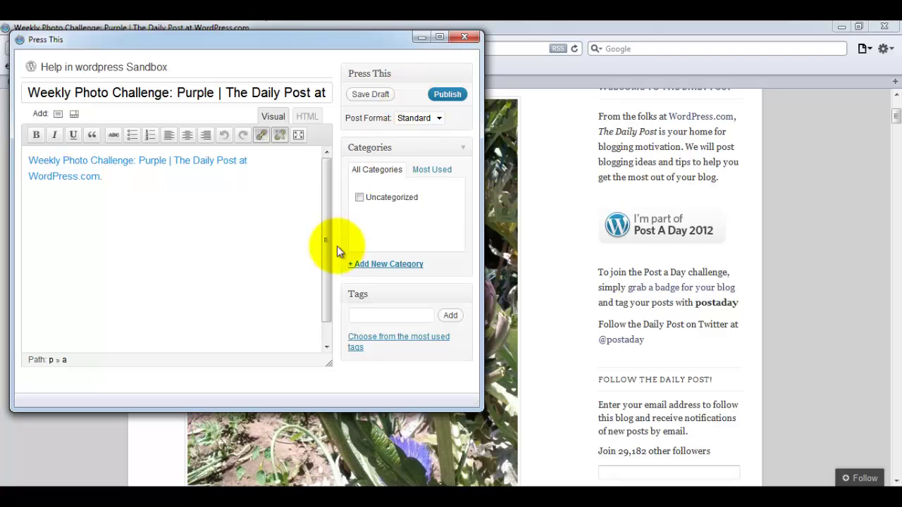
drag(324, 258, 328, 331)
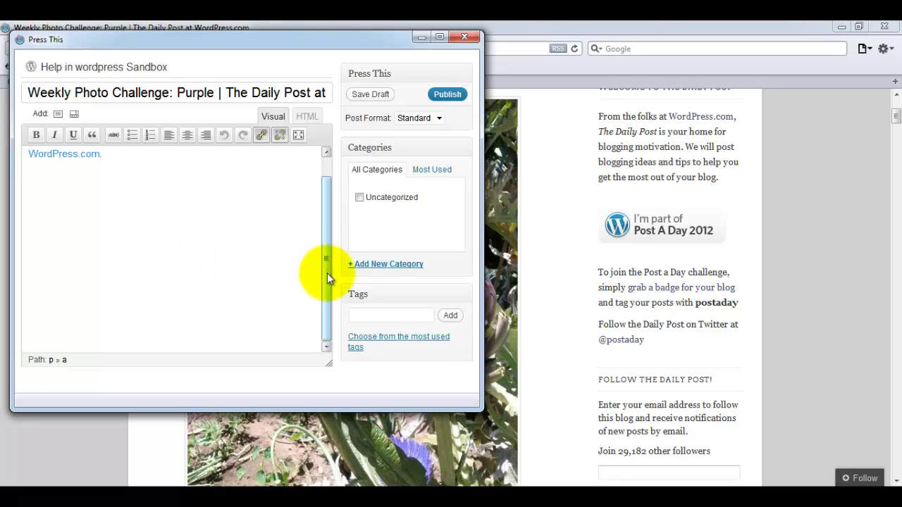
mouse_move(327, 273)
mouse_down()
mouse_move(327, 227)
mouse_move(328, 291)
mouse_move(328, 262)
mouse_up()
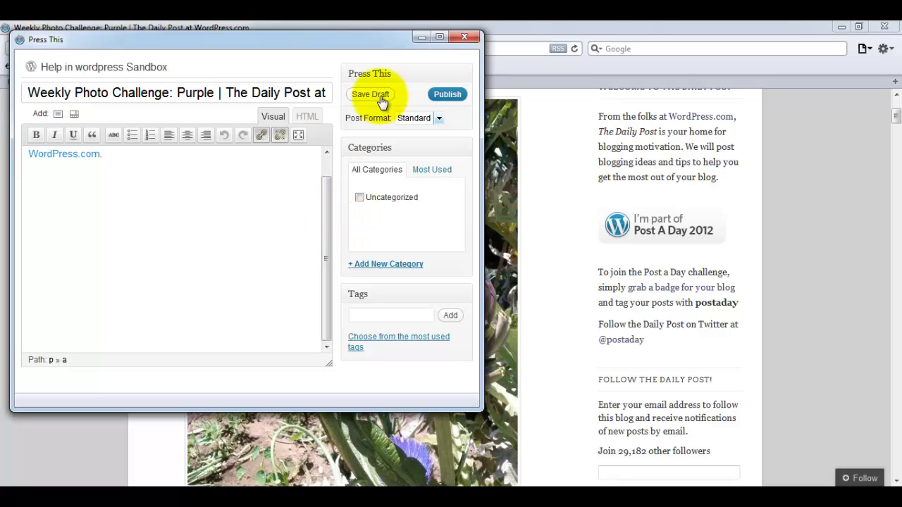
click(465, 37)
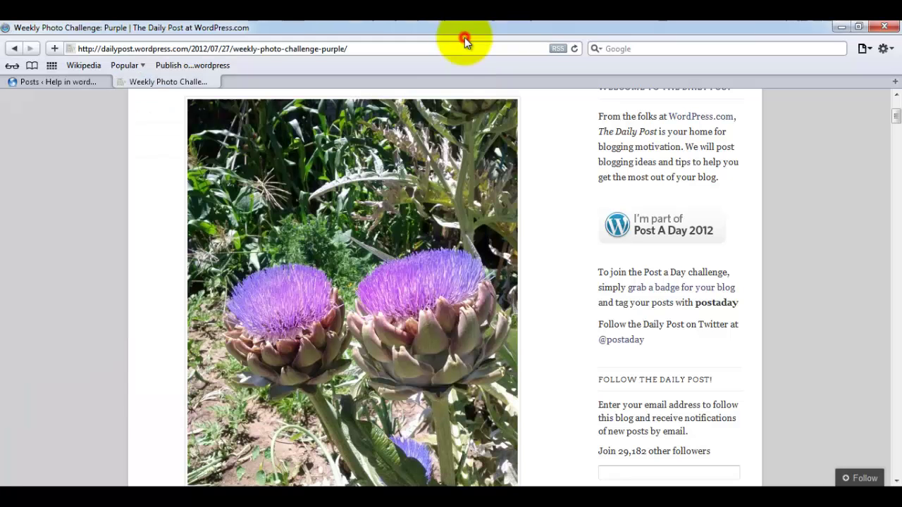
Scroll the Purple article back to the top and return to the 'Posts ‹ Help in wordpress' tab
scroll(81, 303, up, 5)
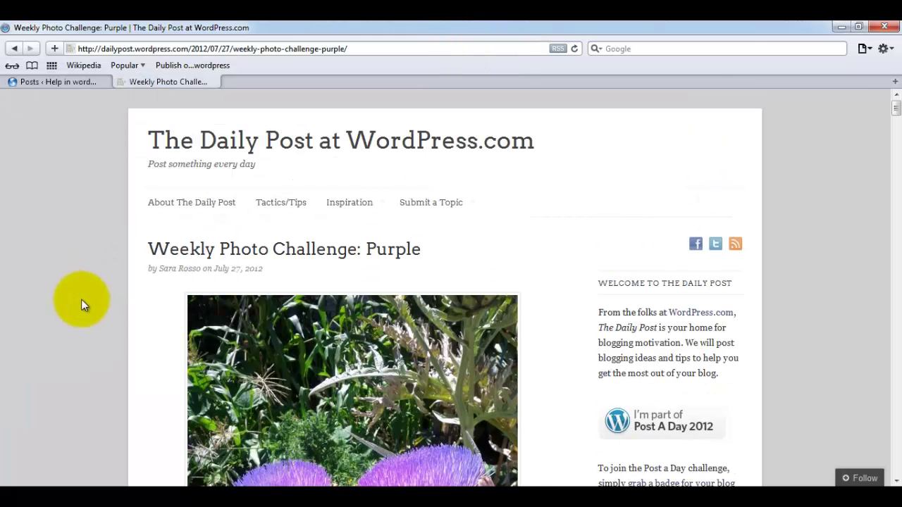
click(58, 82)
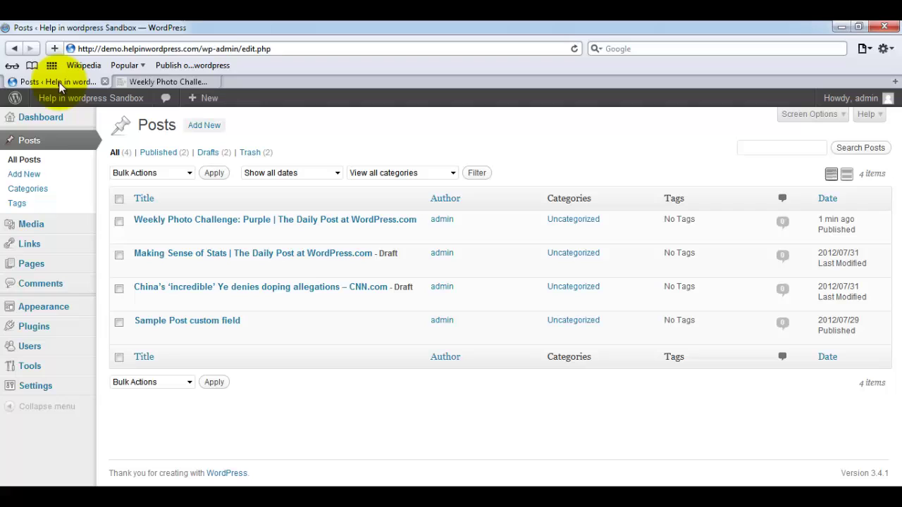